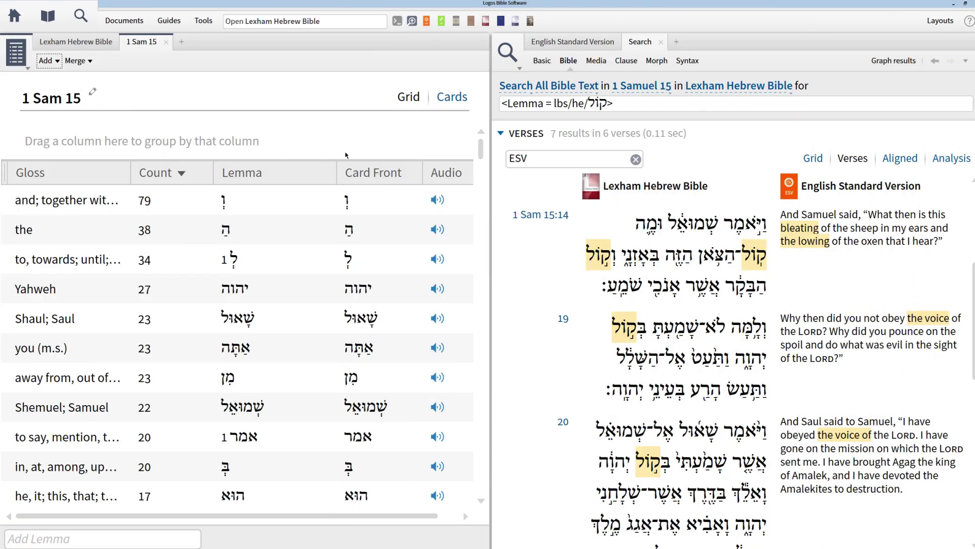
Step: Scroll the 1 Sam 15 word list grid and switch it to printable flashcard view
left_click_drag(479, 151, 485, 176)
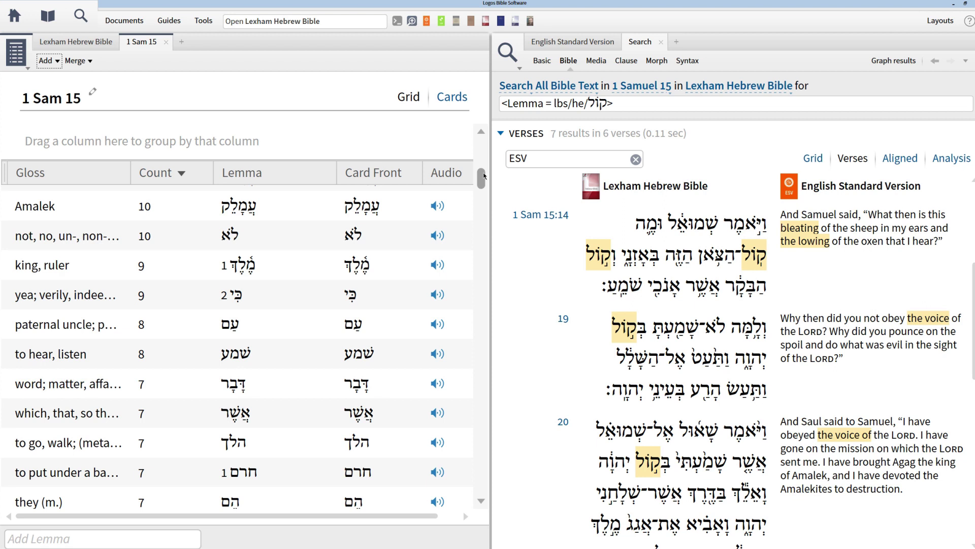
left_click(450, 97)
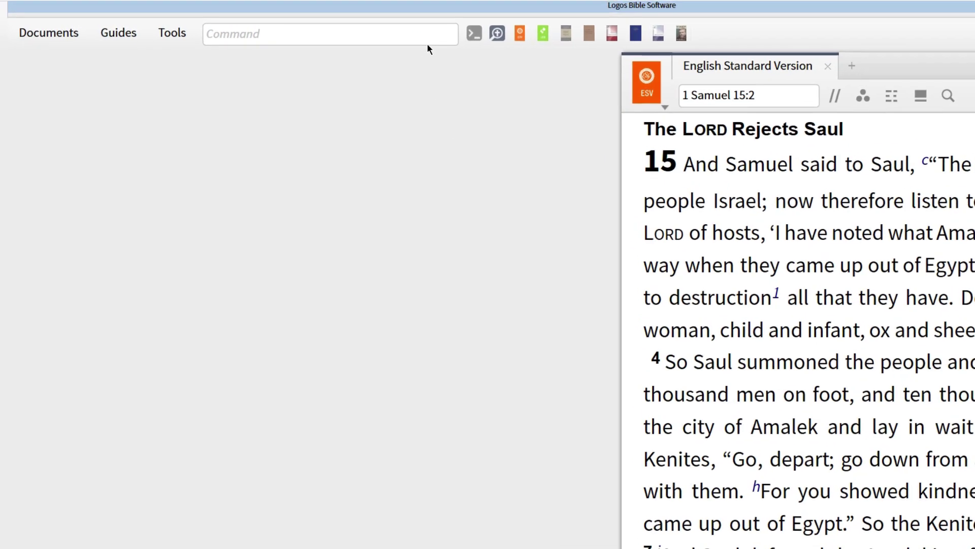
Step: Open the Lexham Hebrew Bible with LHB and turn on sympathetic highlighting in the ESV
left_click(436, 36)
type("LH")
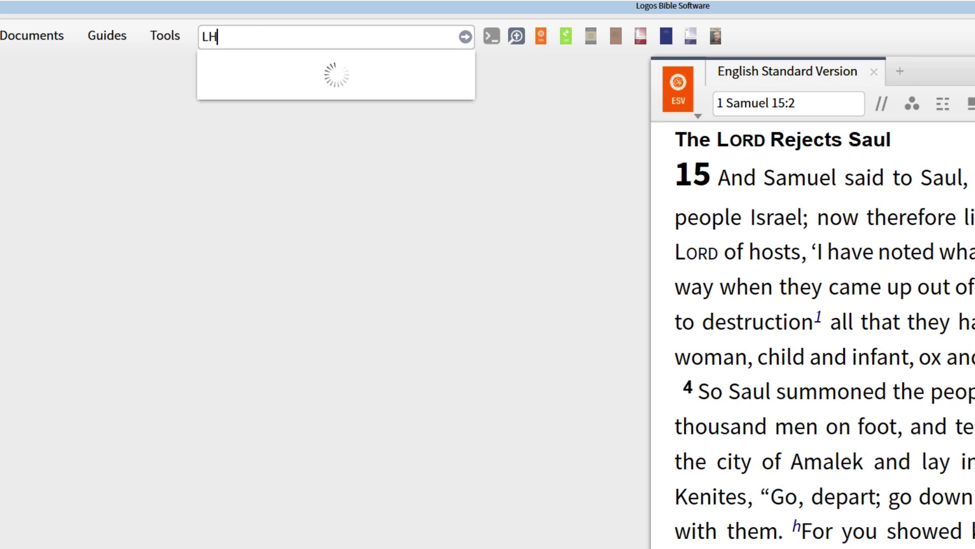
type("B")
key("Return")
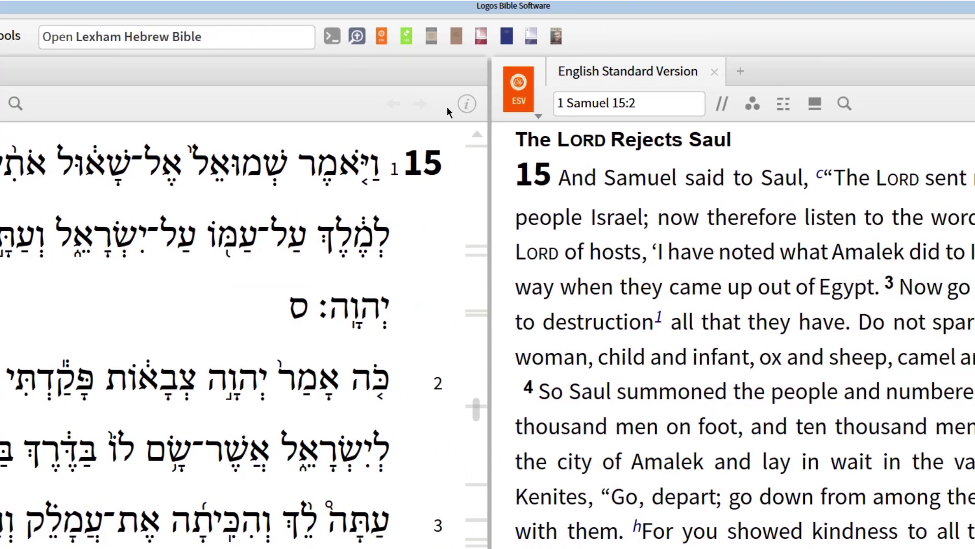
left_click(753, 103)
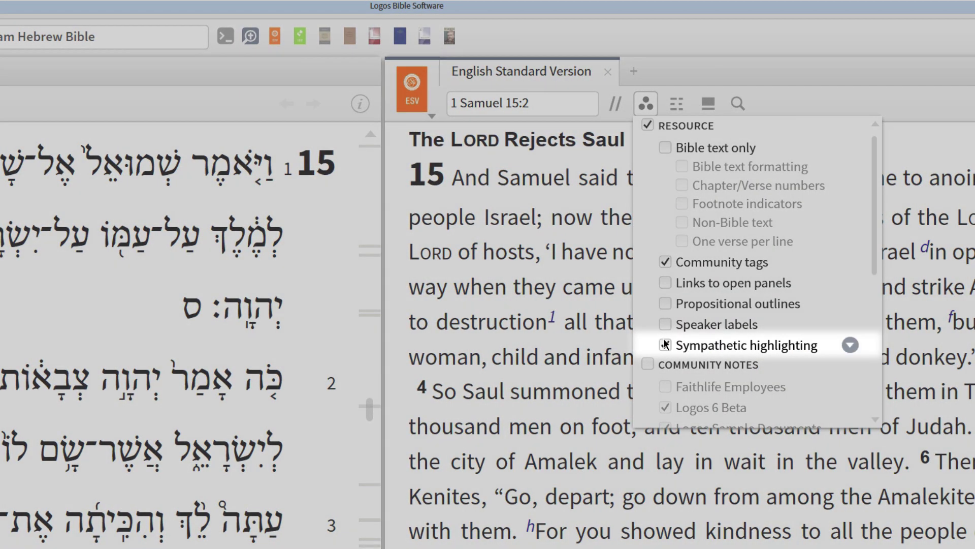
left_click(665, 345)
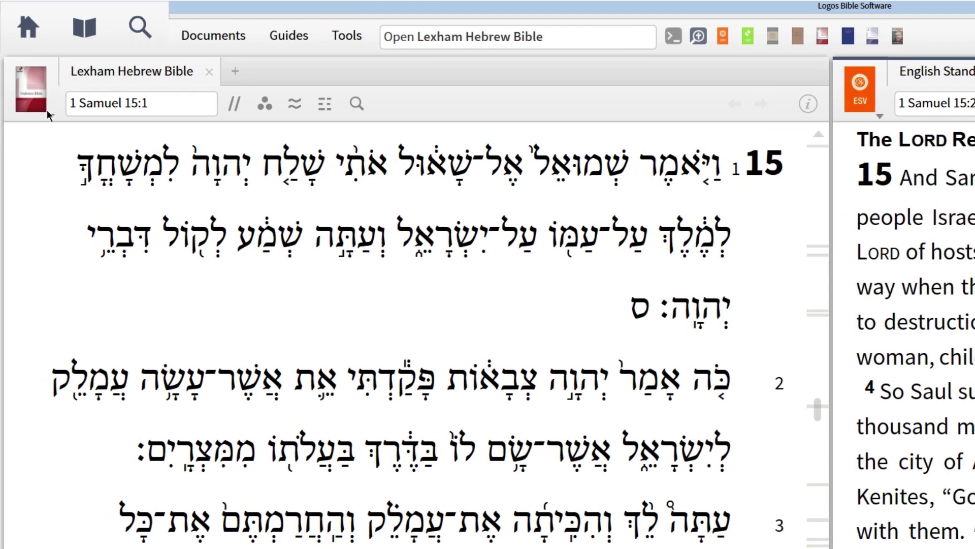
Step: Put the Lexham Hebrew Bible and ESV panels both in link set A
left_click(45, 109)
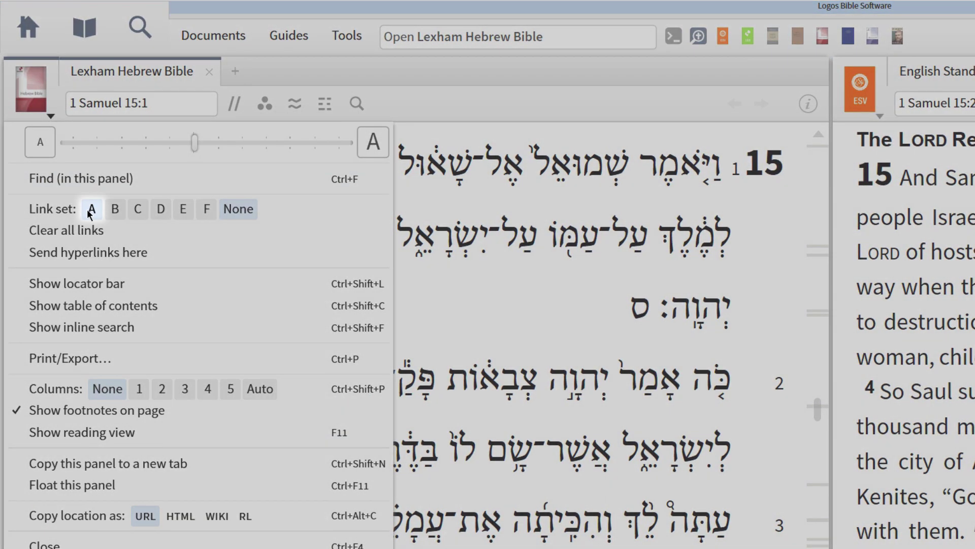
left_click(90, 209)
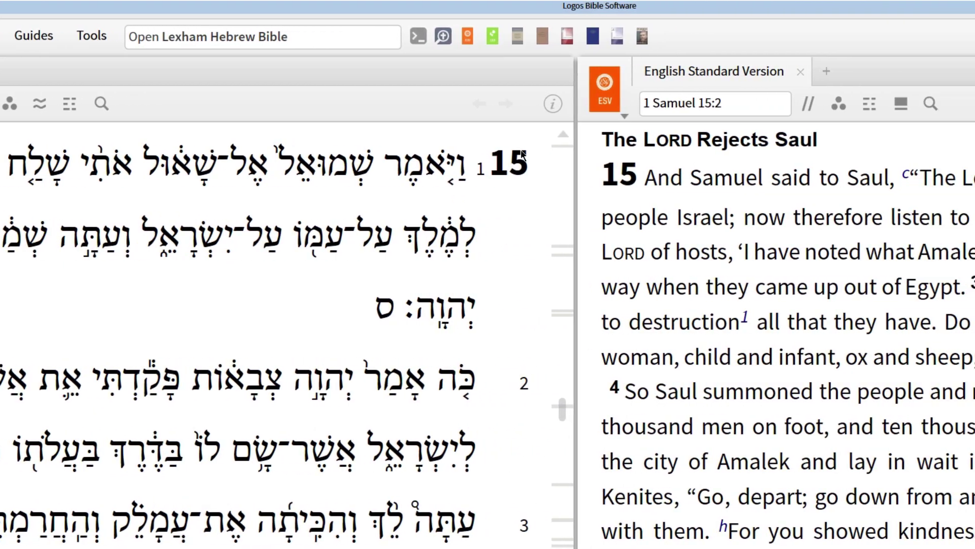
left_click(604, 102)
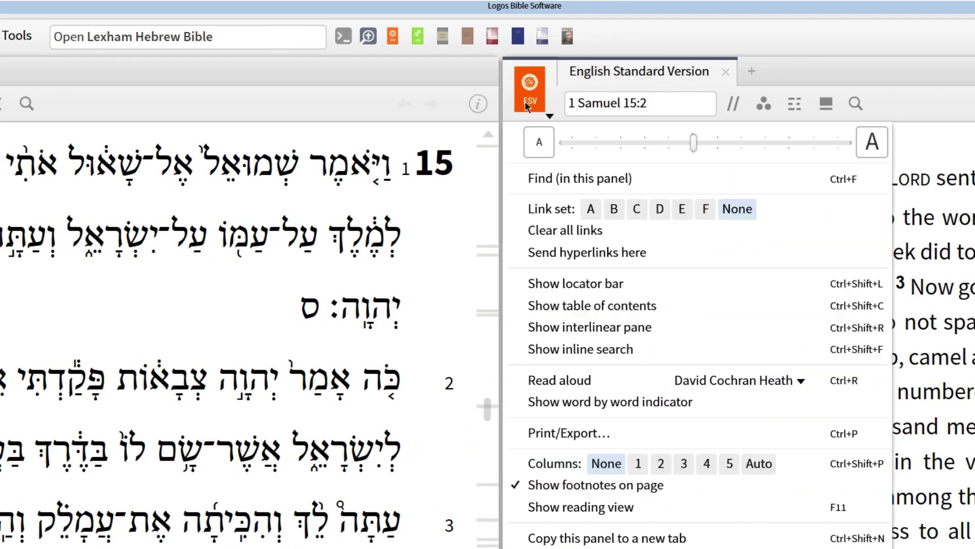
left_click(591, 209)
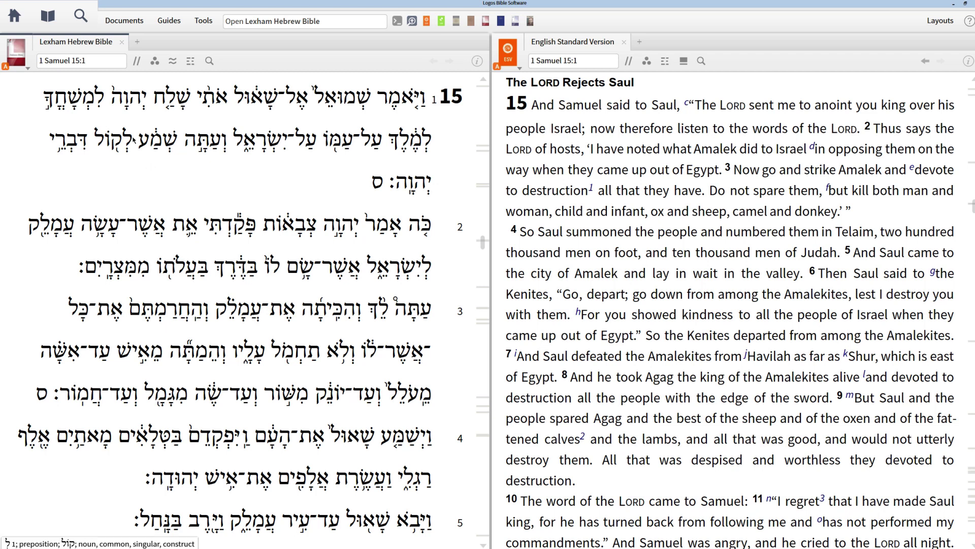
Step: Select קול in verses 1, 14, 19 and 20 to see each ESV match
left_click_drag(132, 136, 95, 136)
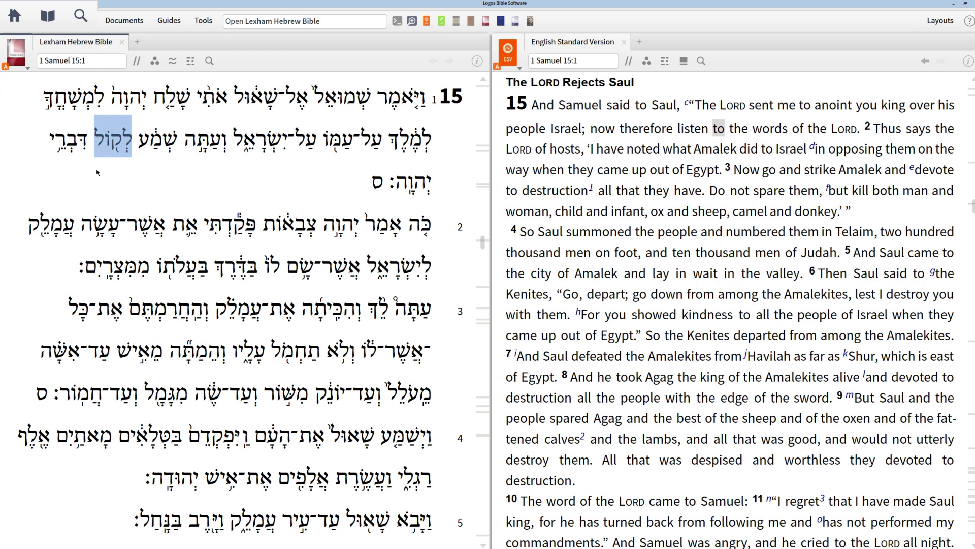
scroll(97, 172, "down", 10)
left_click_drag(277, 218, 86, 219)
scroll(278, 178, "down", 5)
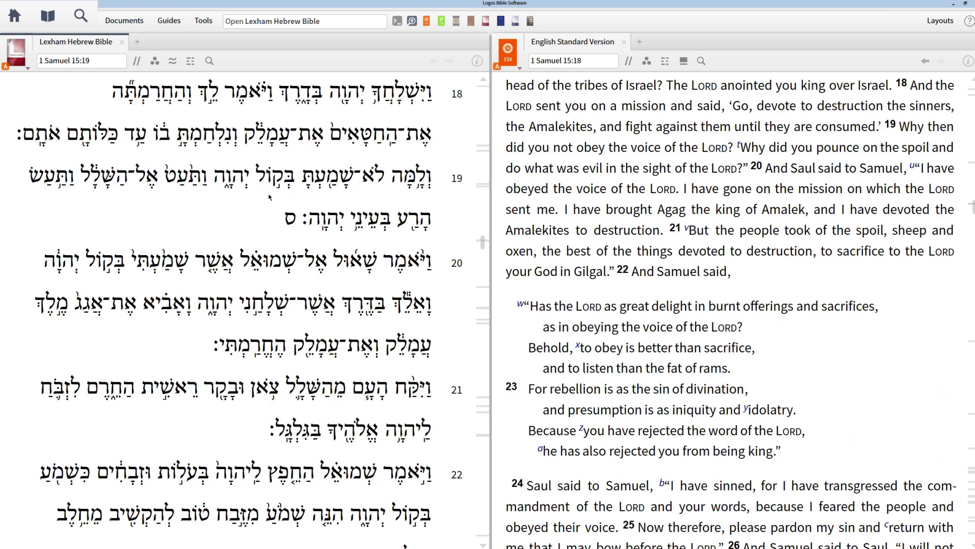
double_click(278, 179)
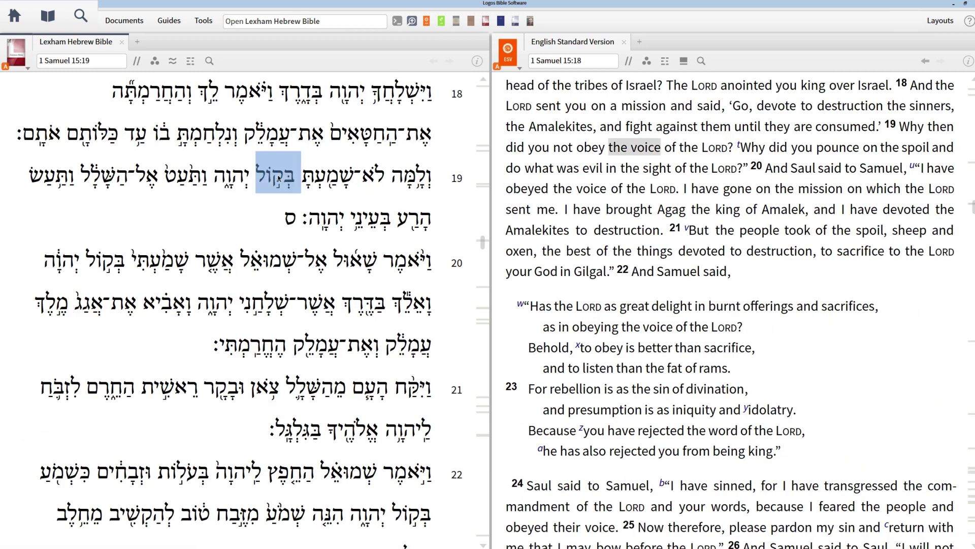
double_click(92, 264)
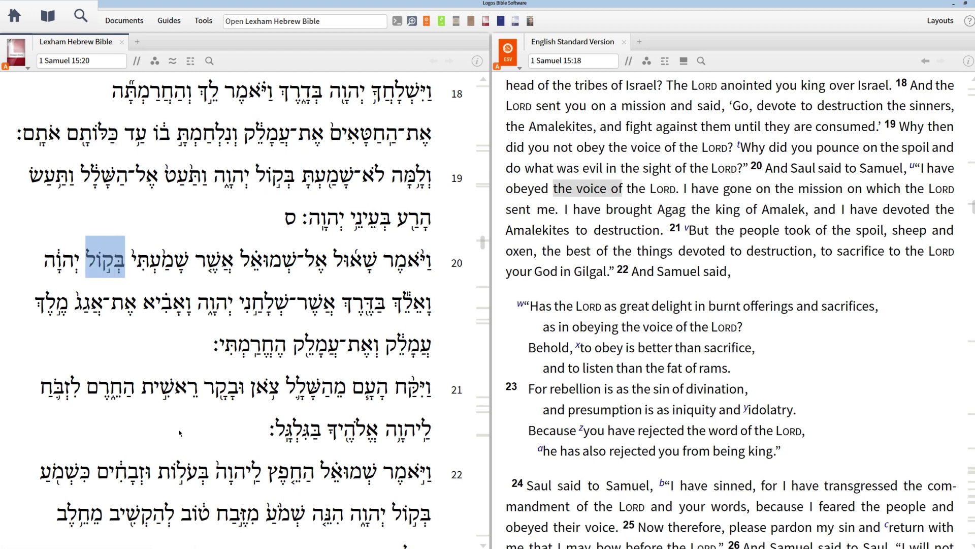
Step: Select בְּקוֹל in verse 22 and בְּקוֹלָם in verse 24, then clear the selection
scroll(369, 422, "down", 2)
double_click(419, 398)
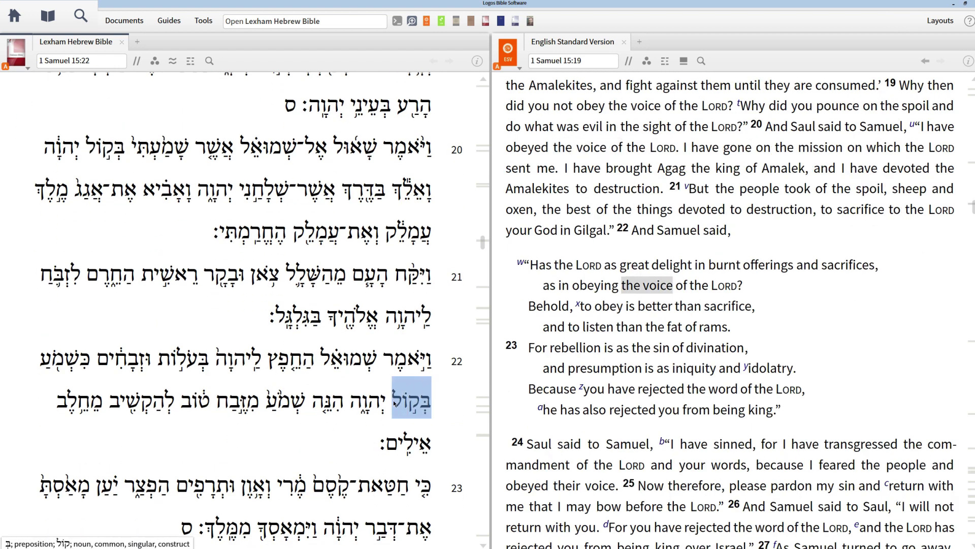
scroll(414, 399, "down", 6)
double_click(399, 299)
left_click_drag(399, 299, 379, 297)
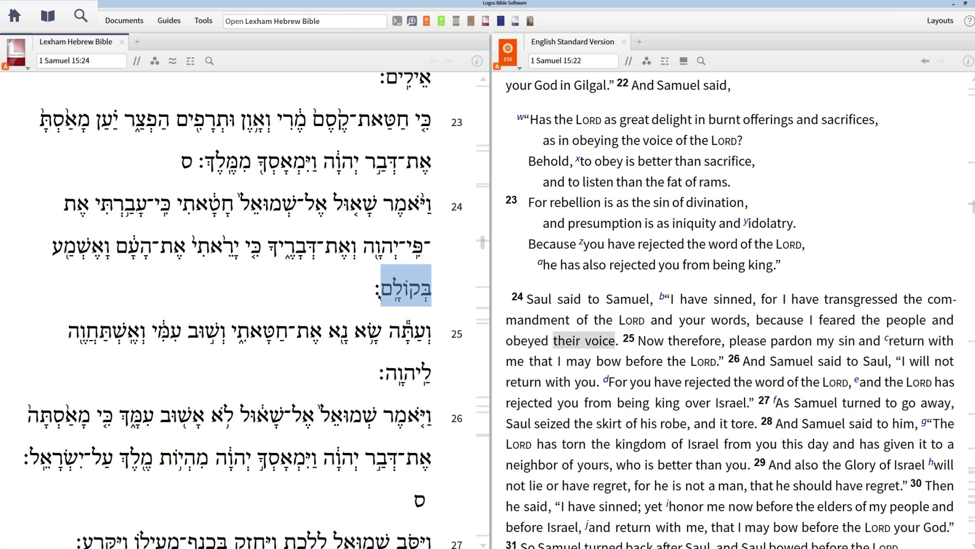
left_click(352, 277)
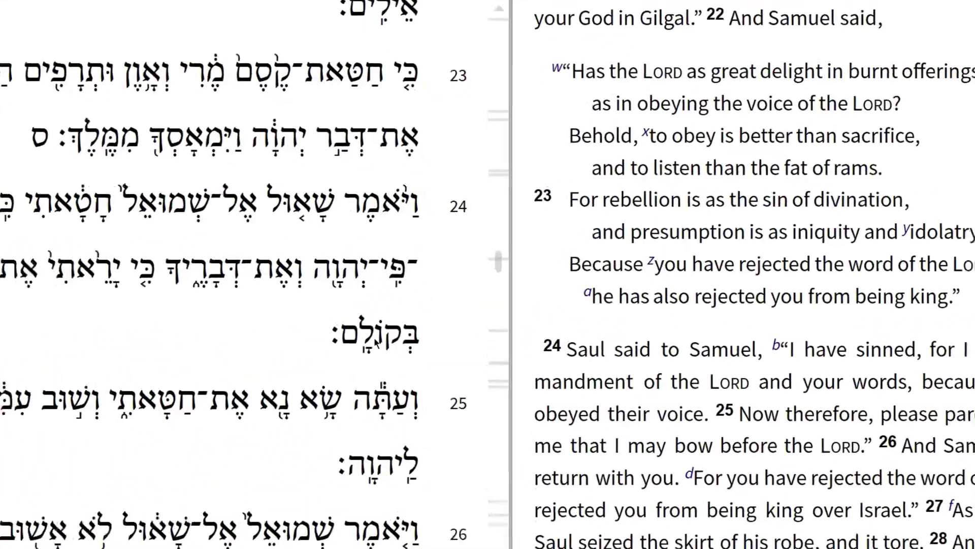
Step: Search the Lexham Hebrew Bible for the lemma קול, limited to 1 Samuel 15
right_click(367, 343)
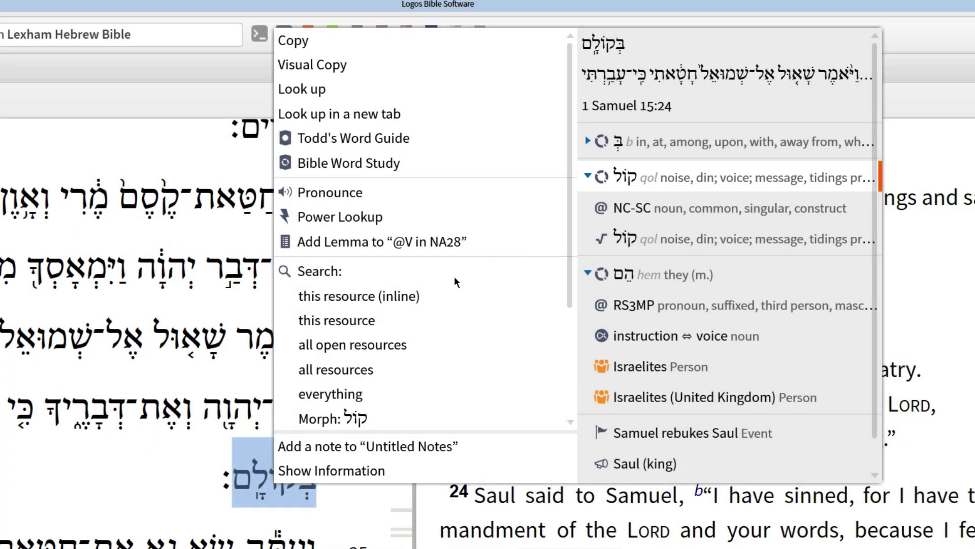
left_click(358, 319)
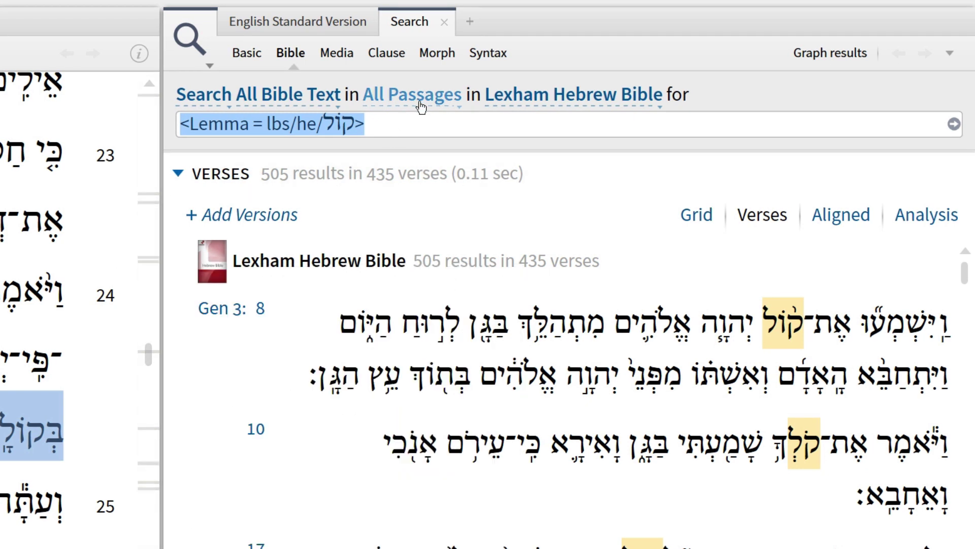
left_click(476, 106)
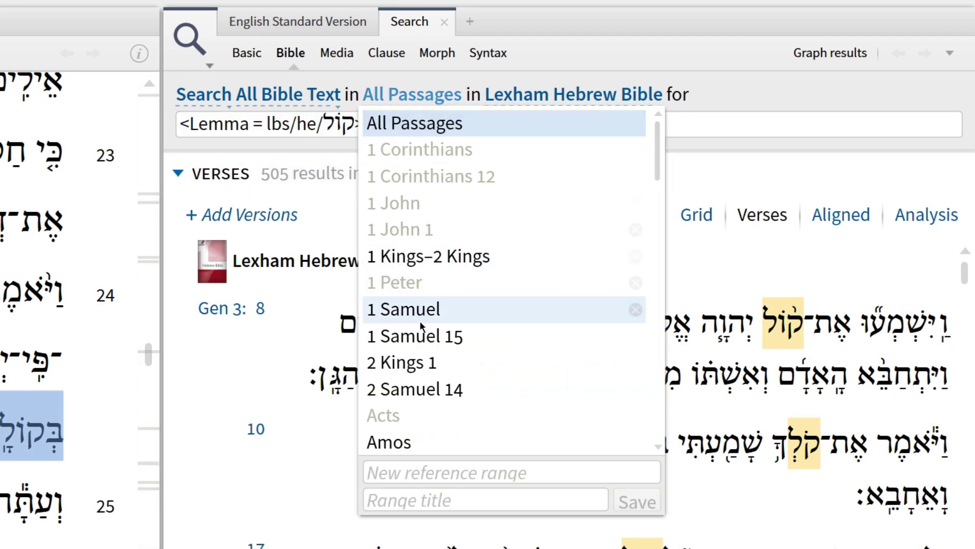
left_click(428, 338)
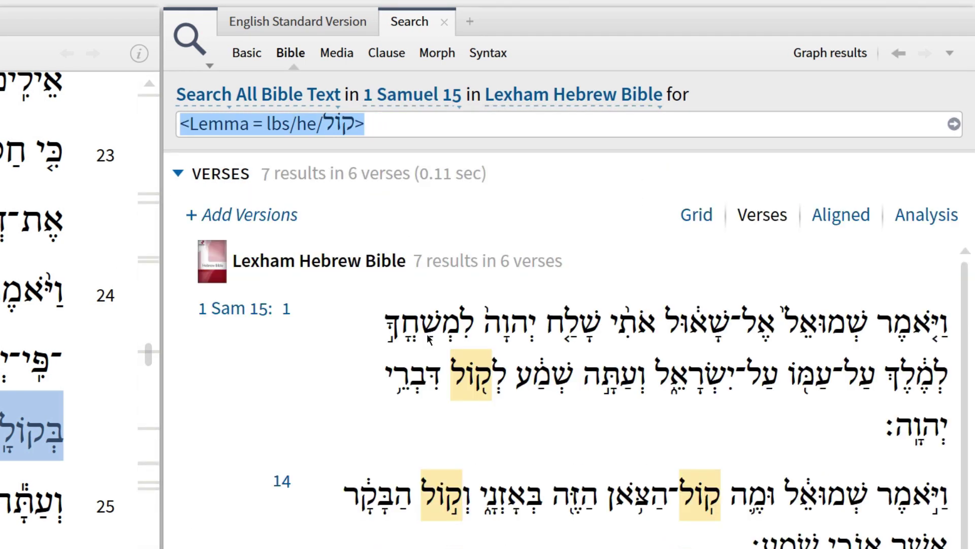
Step: Add the ESV as a parallel version column in the search results
left_click(268, 214)
type("ESV")
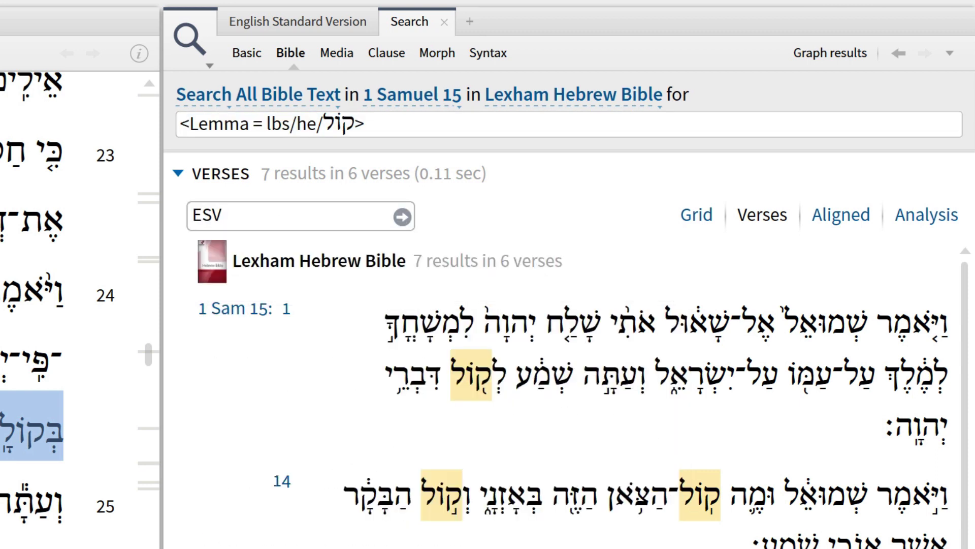
key("Return")
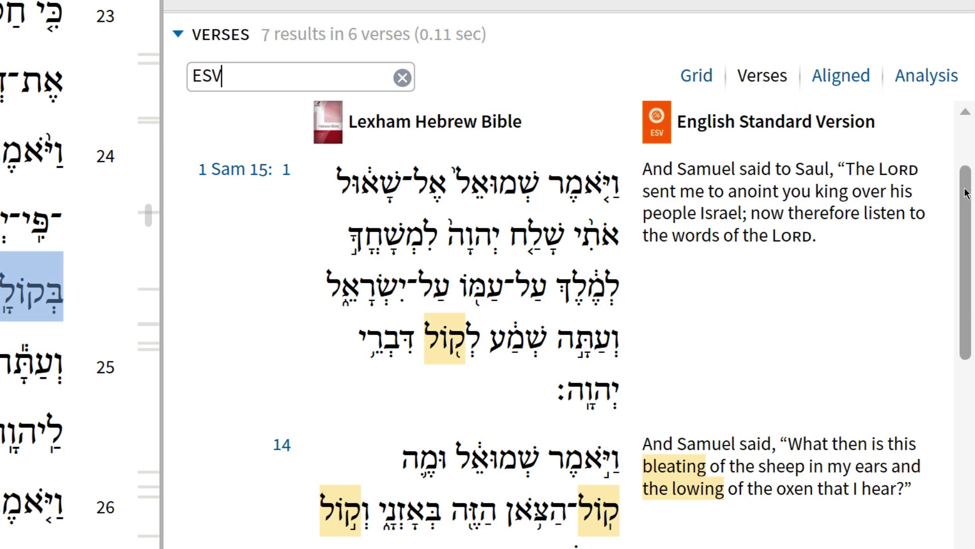
left_click_drag(966, 194, 968, 277)
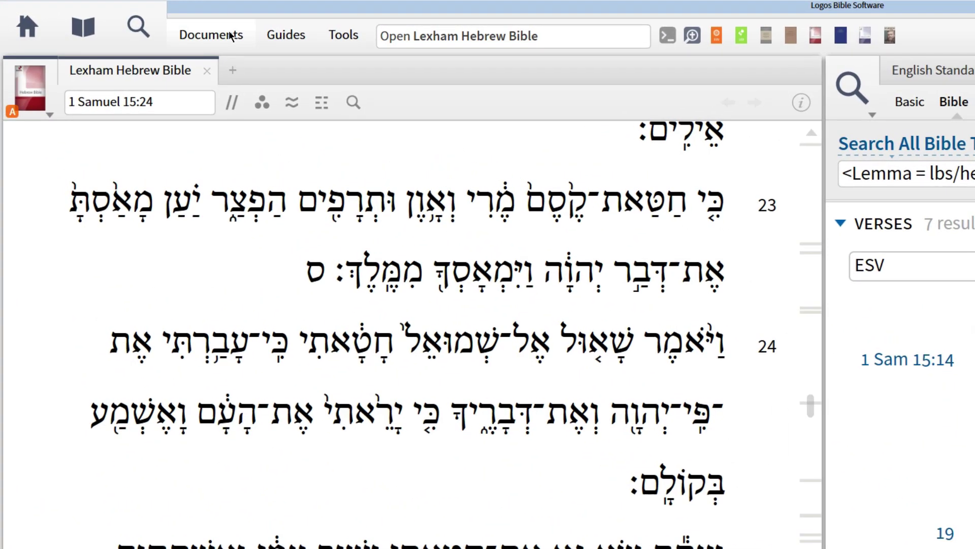
Step: Create a new word list and title it '1 Sam 15'
left_click(230, 35)
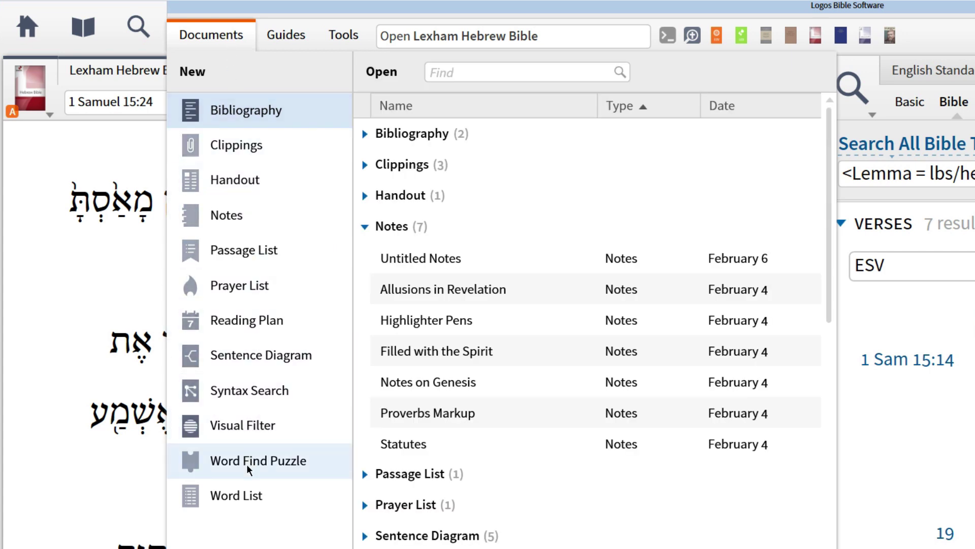
left_click(252, 495)
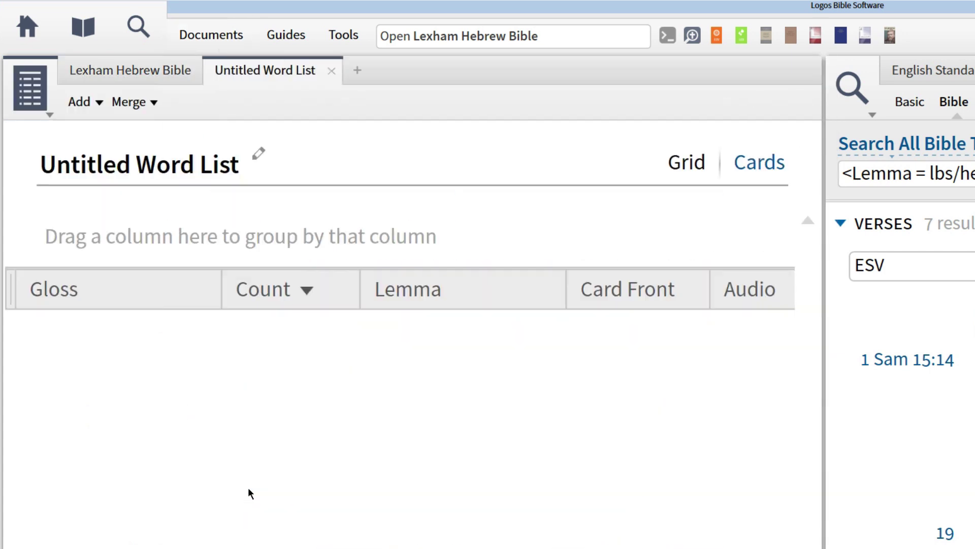
left_click(226, 165)
type("1 Sam 15")
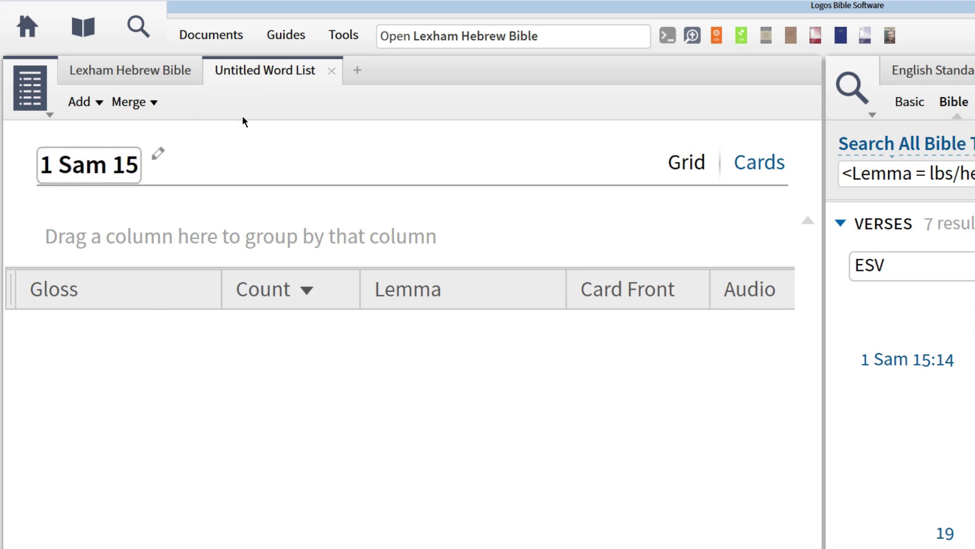
key("Return")
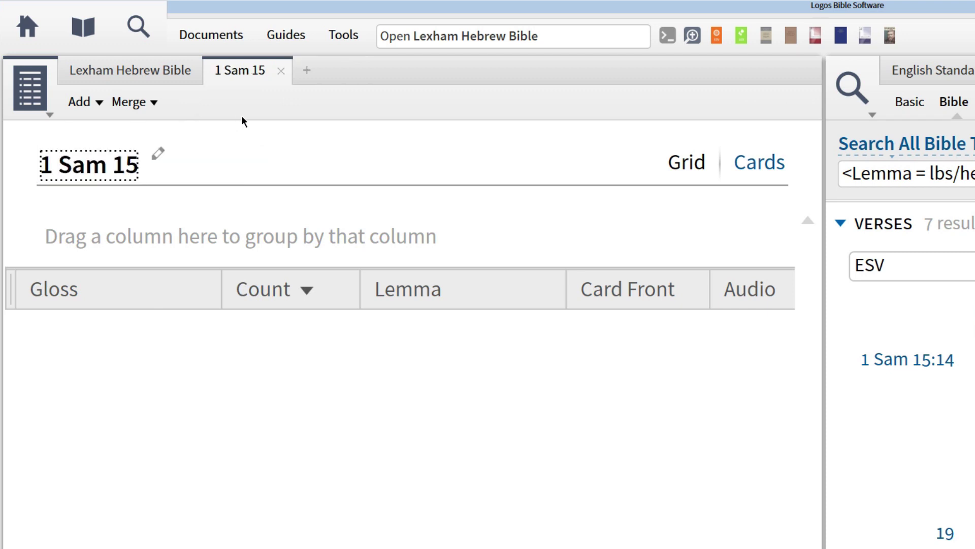
Step: Add the lemmas from the LEB for the reference 1 Sam 15
left_click(87, 101)
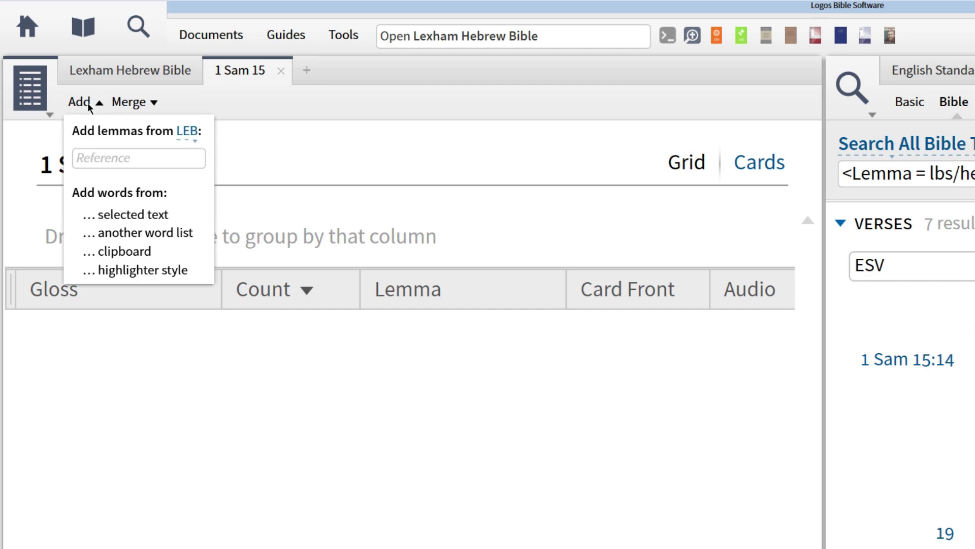
left_click(137, 158)
type("1 Sam 15")
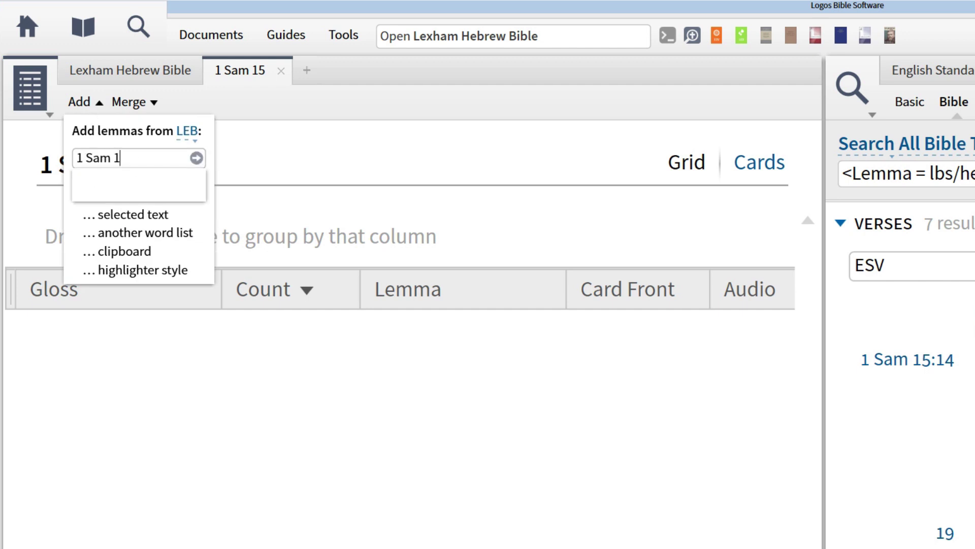
key("Return")
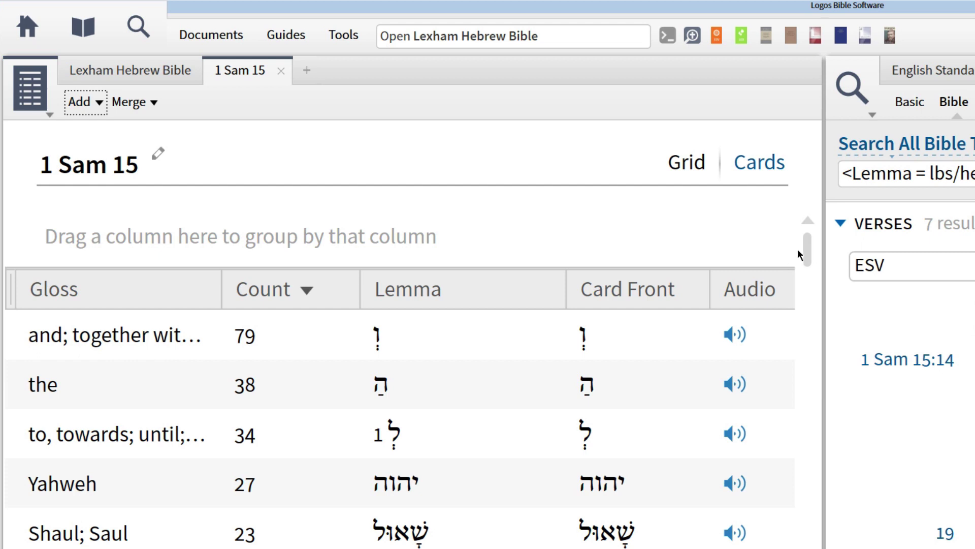
left_click_drag(807, 242, 810, 291)
left_click_drag(727, 27, 731, 56)
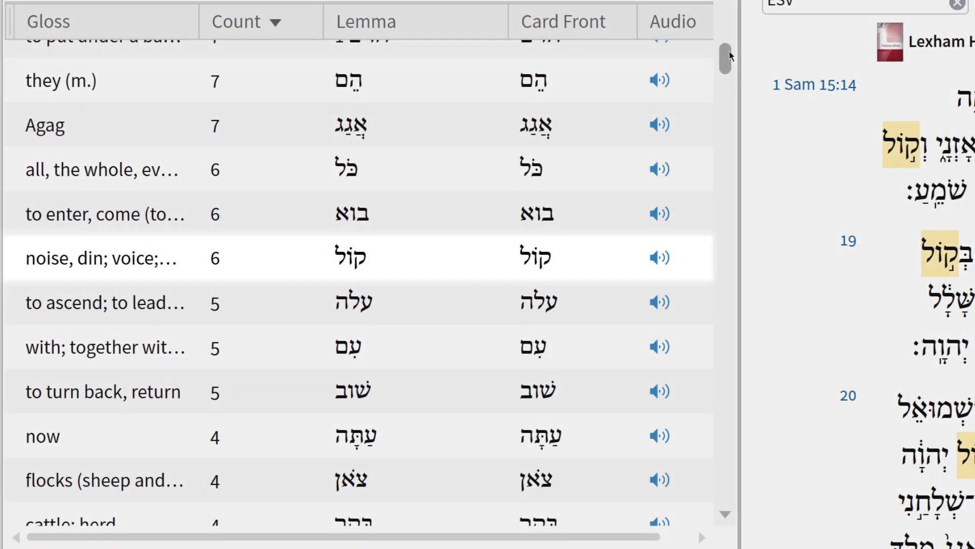
left_click_drag(731, 54, 731, 25)
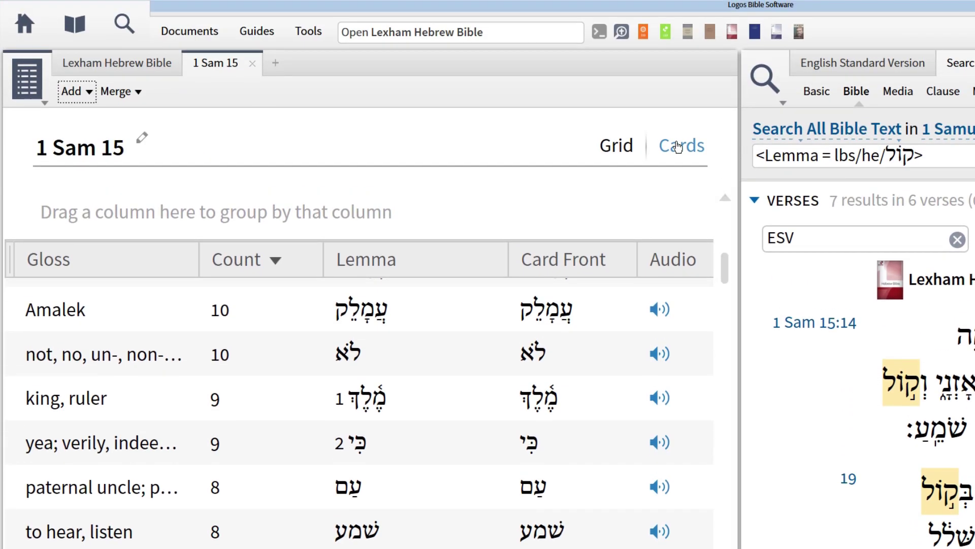
Step: Display the 1 Sam 15 word list as flashcards showing the English-gloss backs
left_click(678, 147)
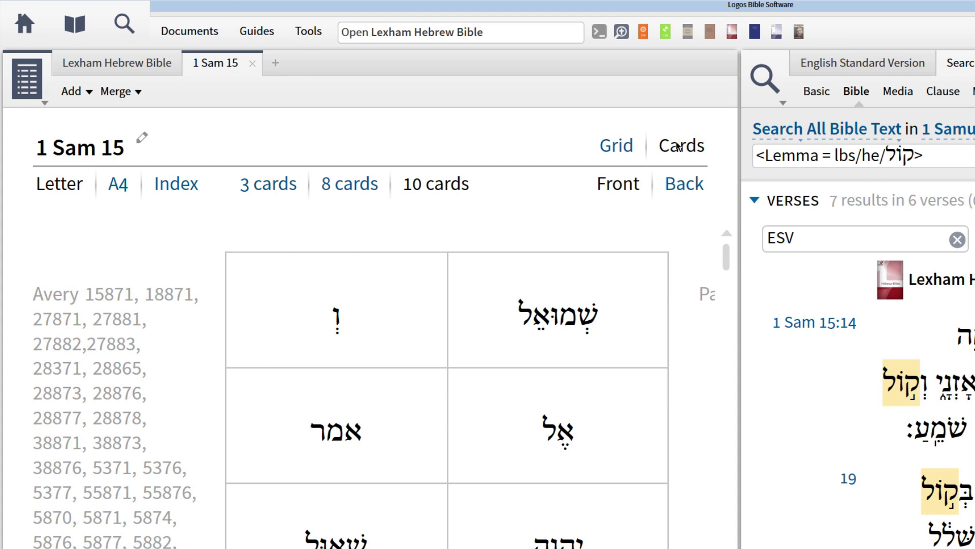
left_click(686, 185)
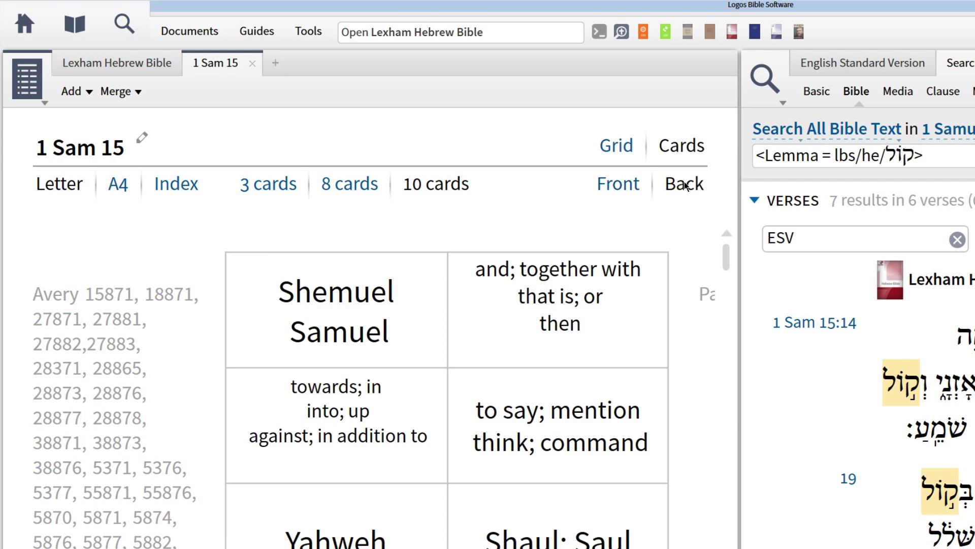